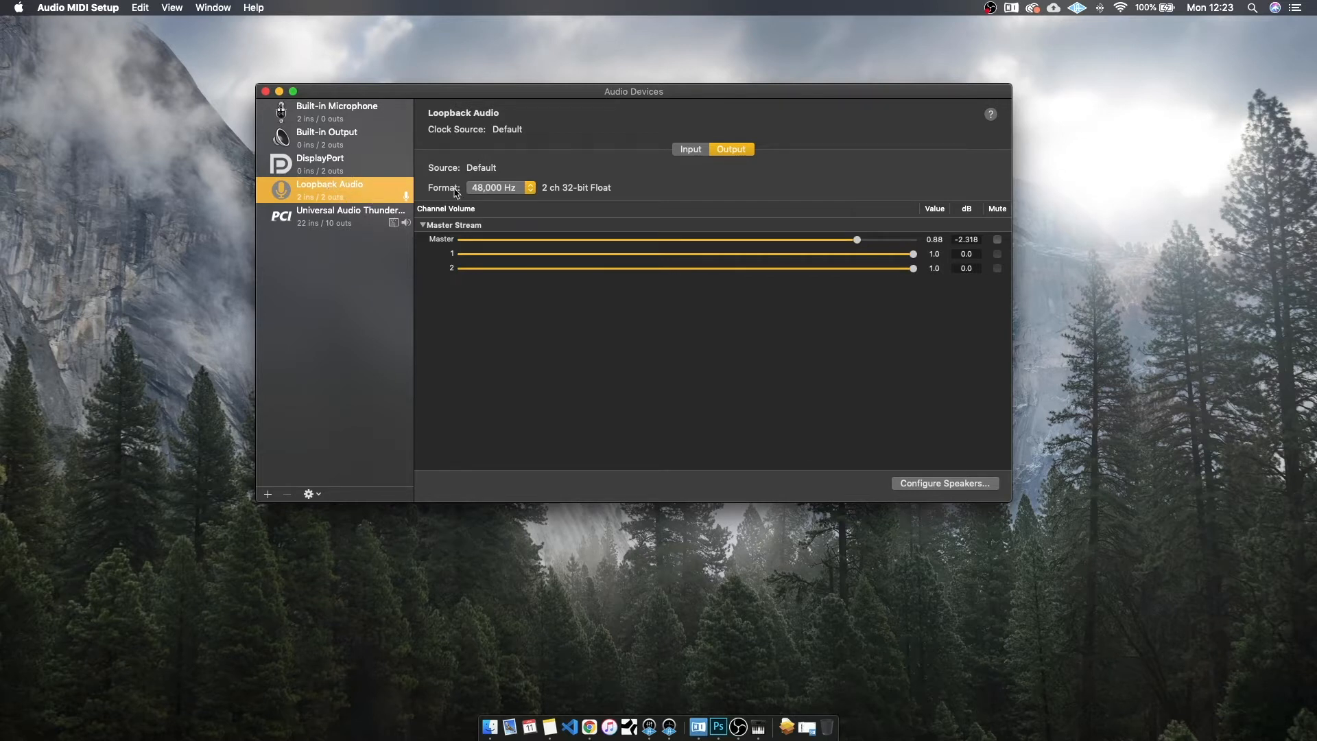
Open MIDI Studio in Audio MIDI Setup and examine the connected MPK Mini Mk II and micro lite devices
{"action": "left_click", "coordinate": [212, 8]}
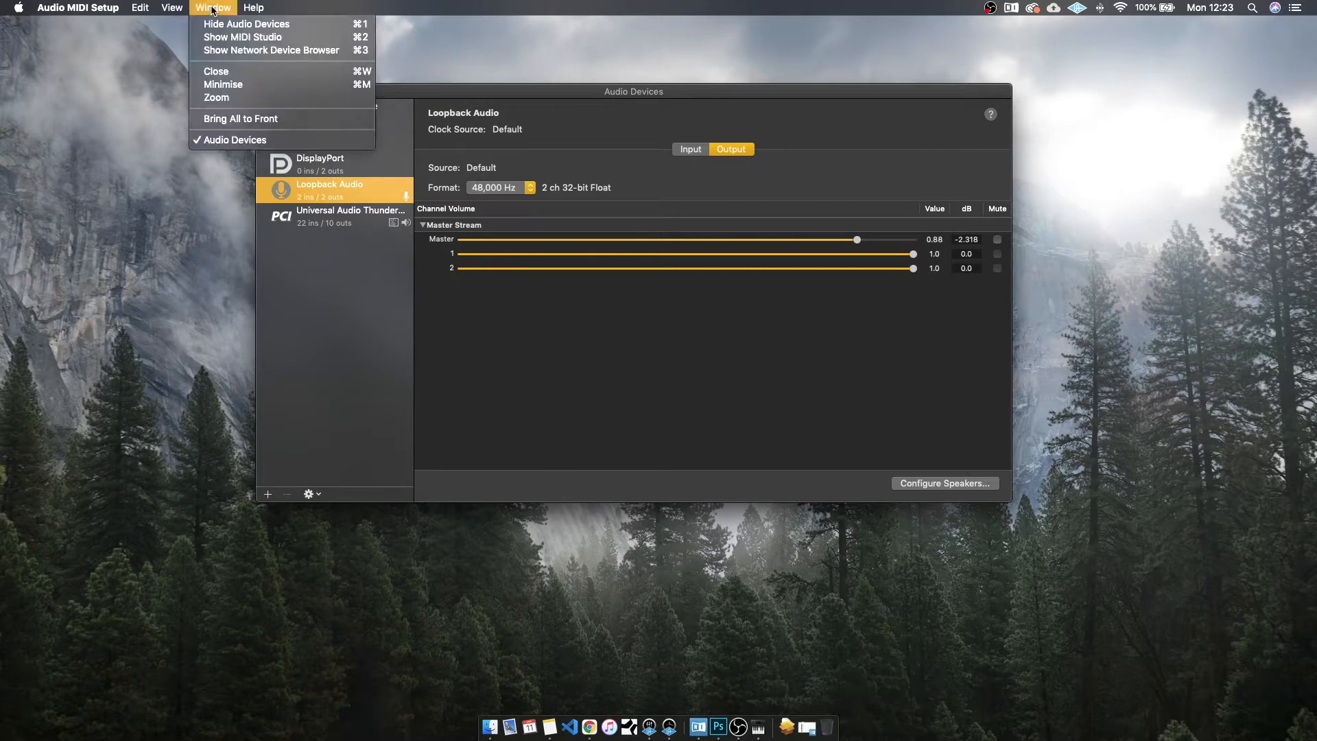
{"action": "left_click", "coordinate": [233, 37]}
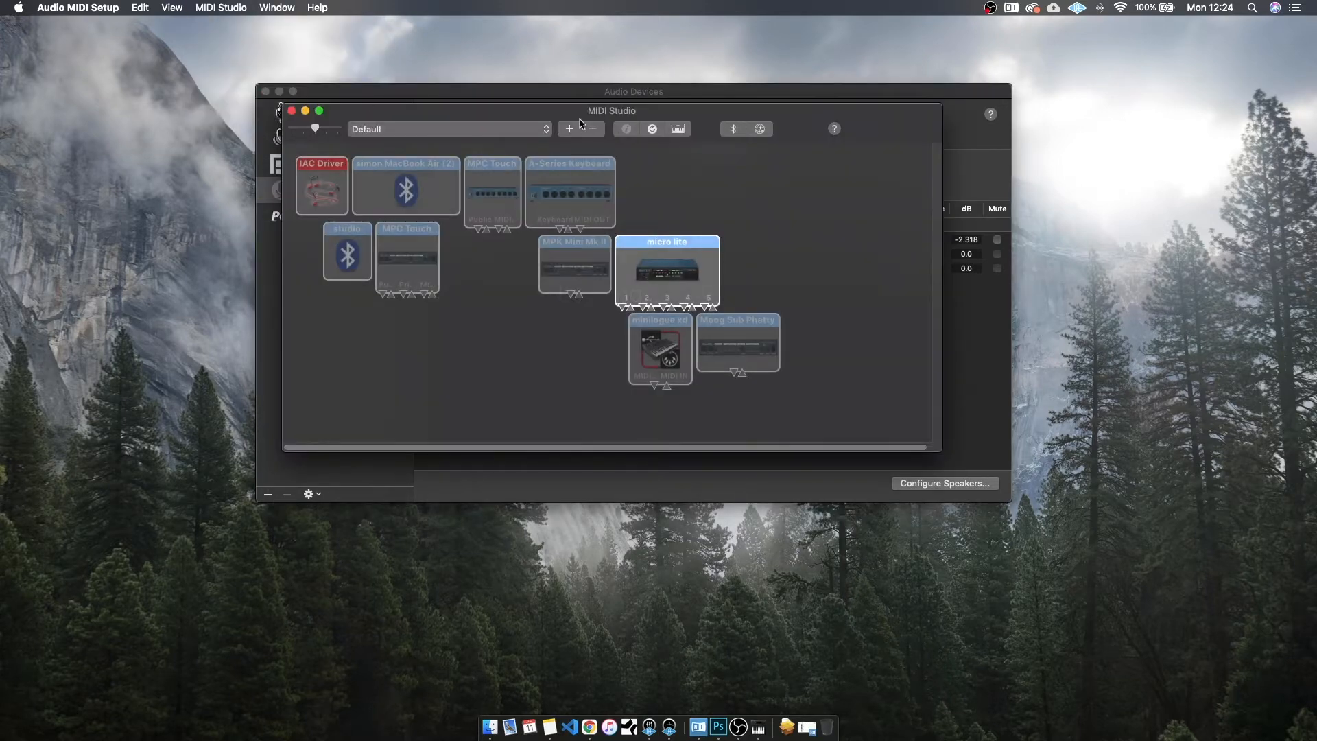
{"action": "left_click_drag", "start_coordinate": [583, 112], "coordinate": [588, 112]}
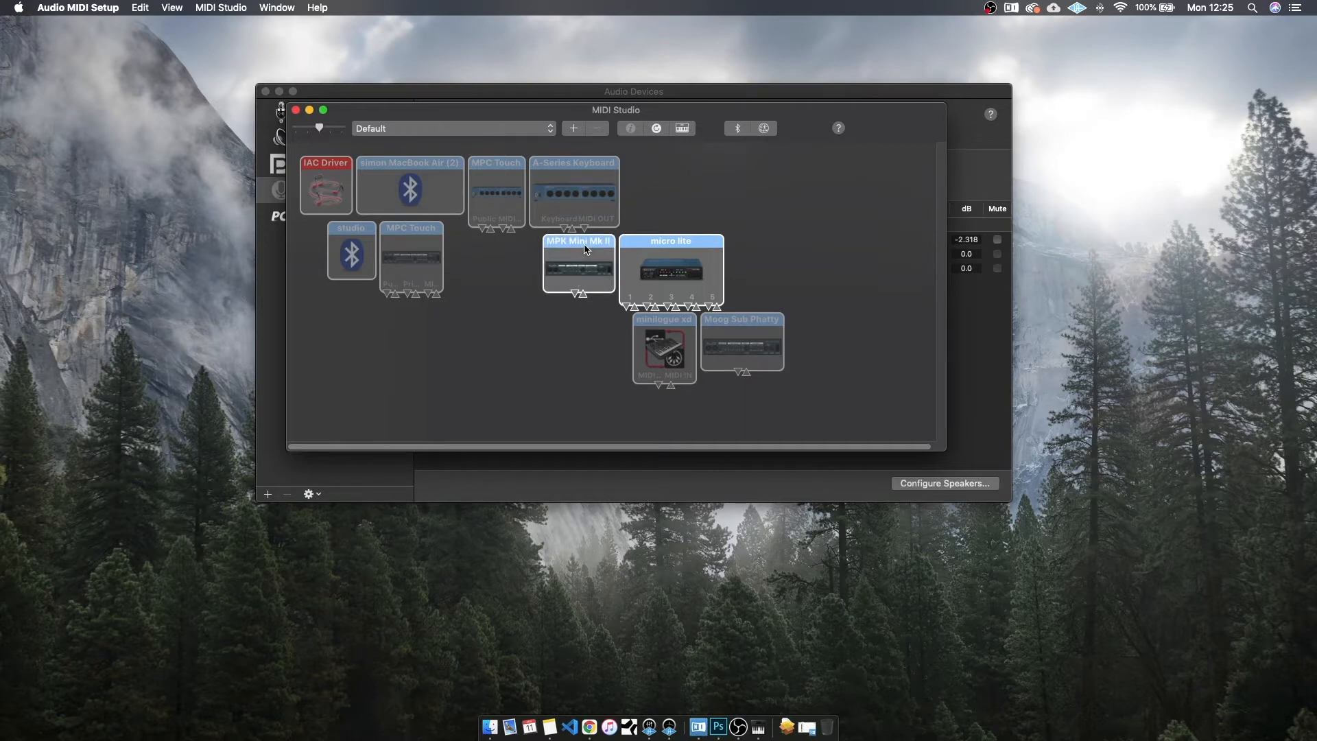
{"action": "double_click", "coordinate": [594, 281]}
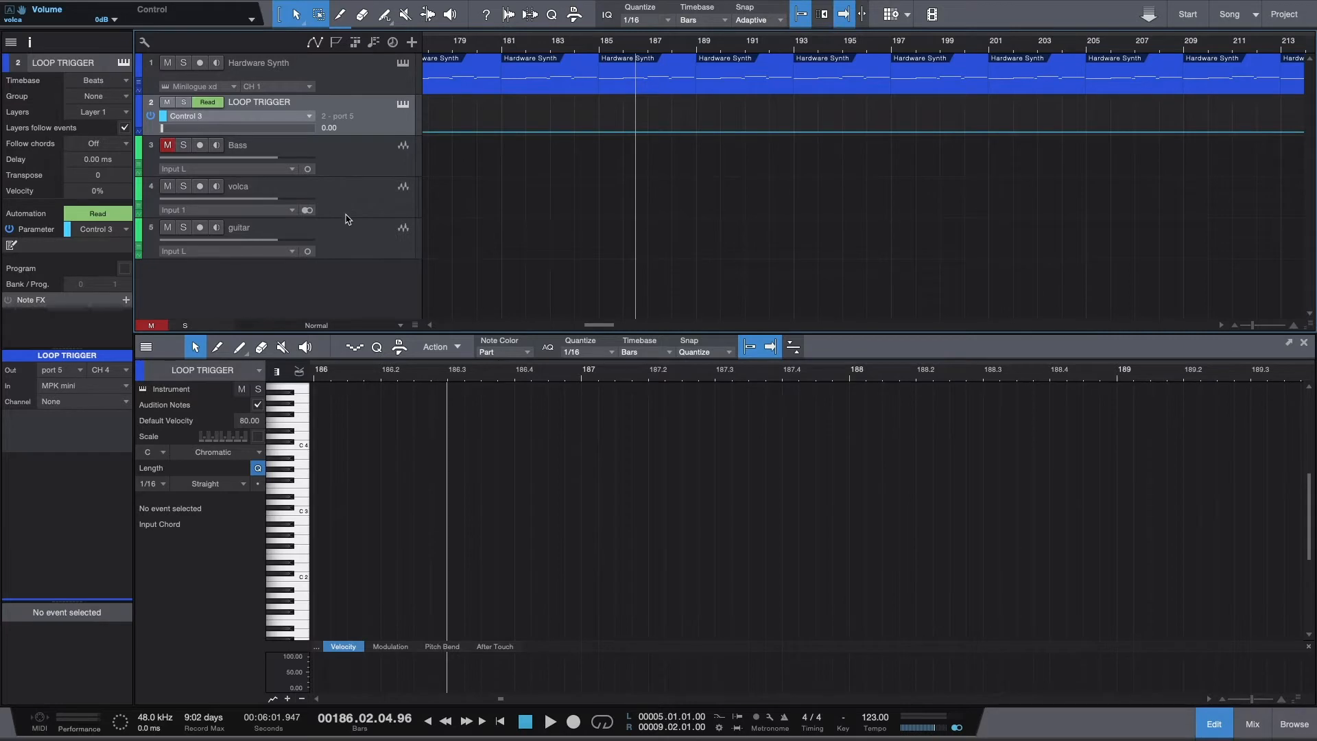
Switch to Studio One and open the External Devices preferences
{"action": "mouse_move", "coordinate": [48, 3]}
{"action": "left_click", "coordinate": [109, 8]}
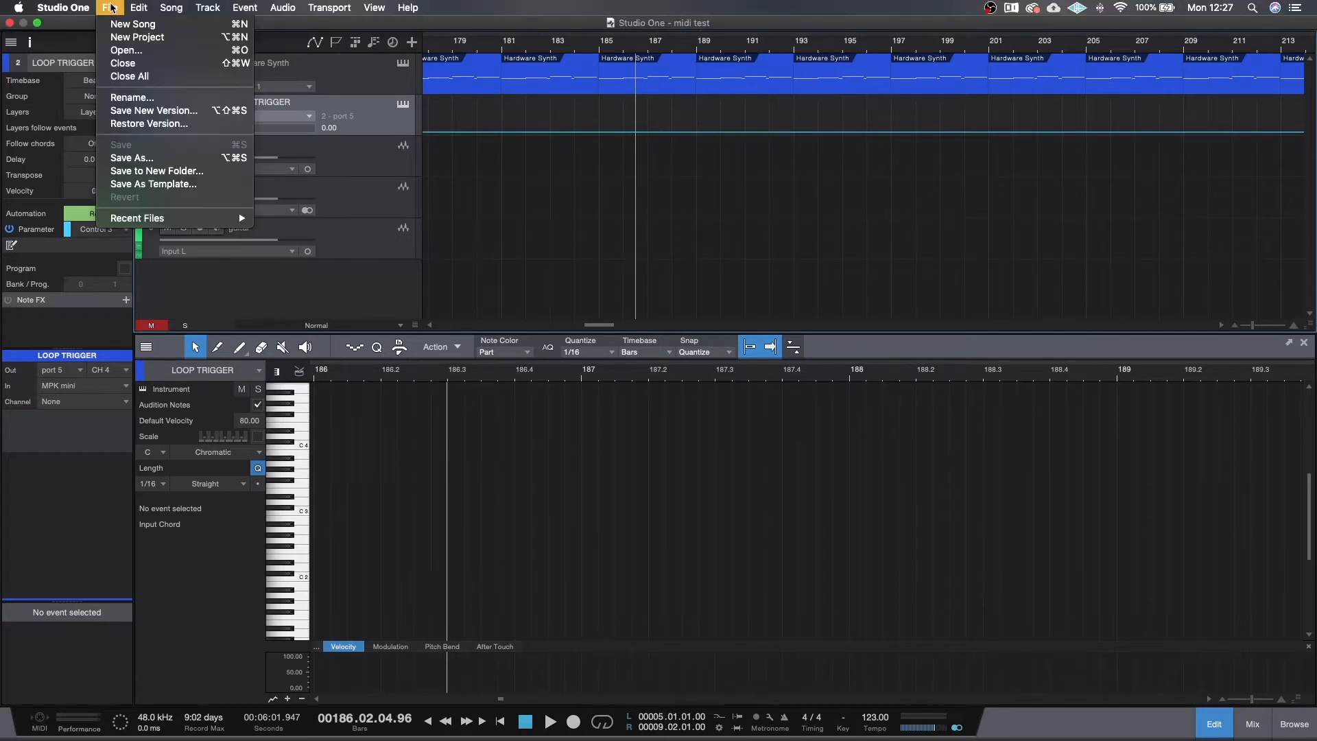
{"action": "left_click", "coordinate": [93, 48]}
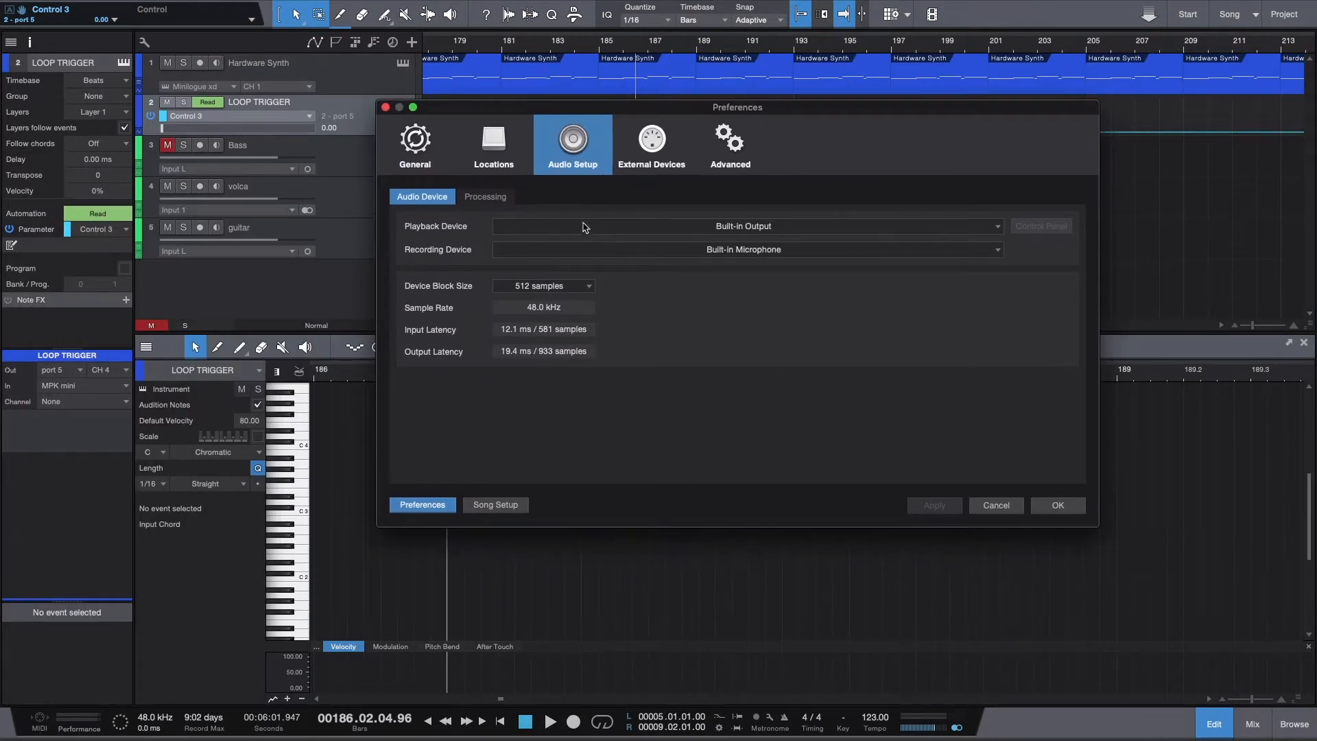
{"action": "left_click", "coordinate": [656, 141]}
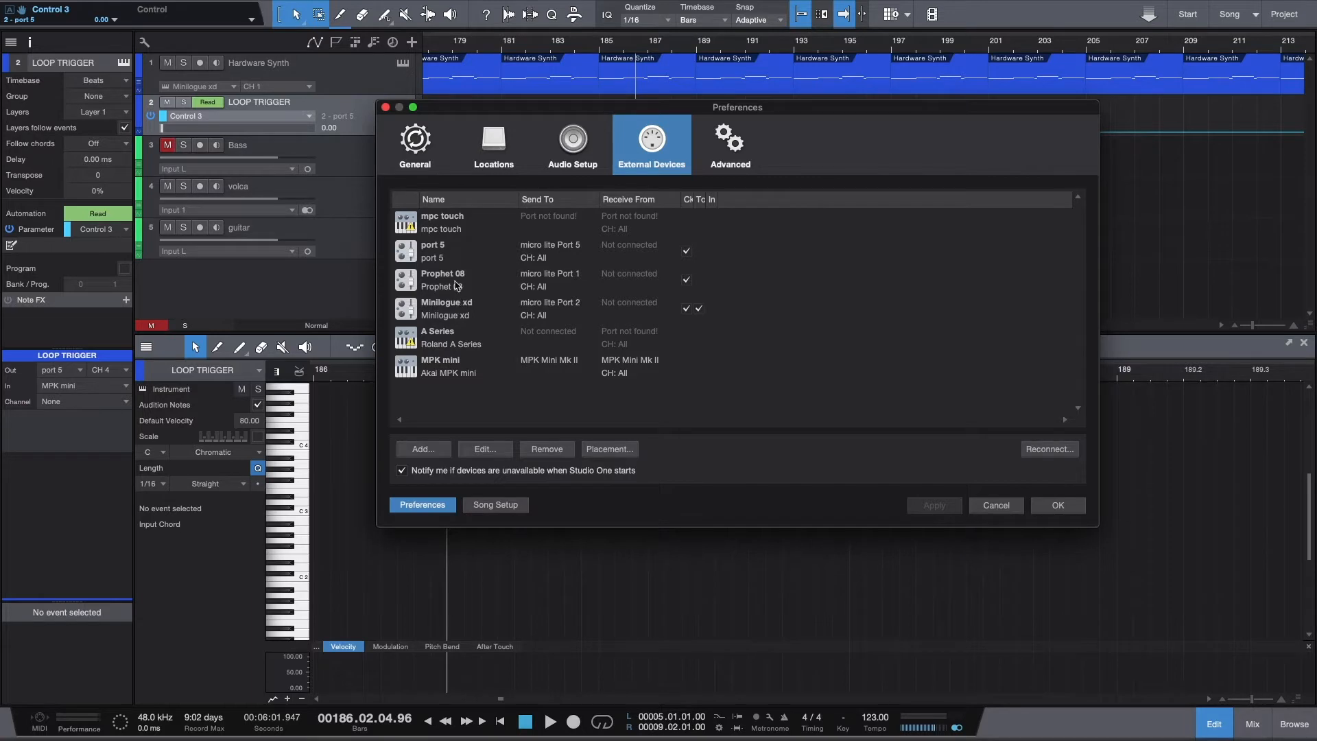
Try setting up a new keyboard device that receives from MPK Mini Mk II, and cancel it along with the preferences
{"action": "left_click", "coordinate": [428, 450]}
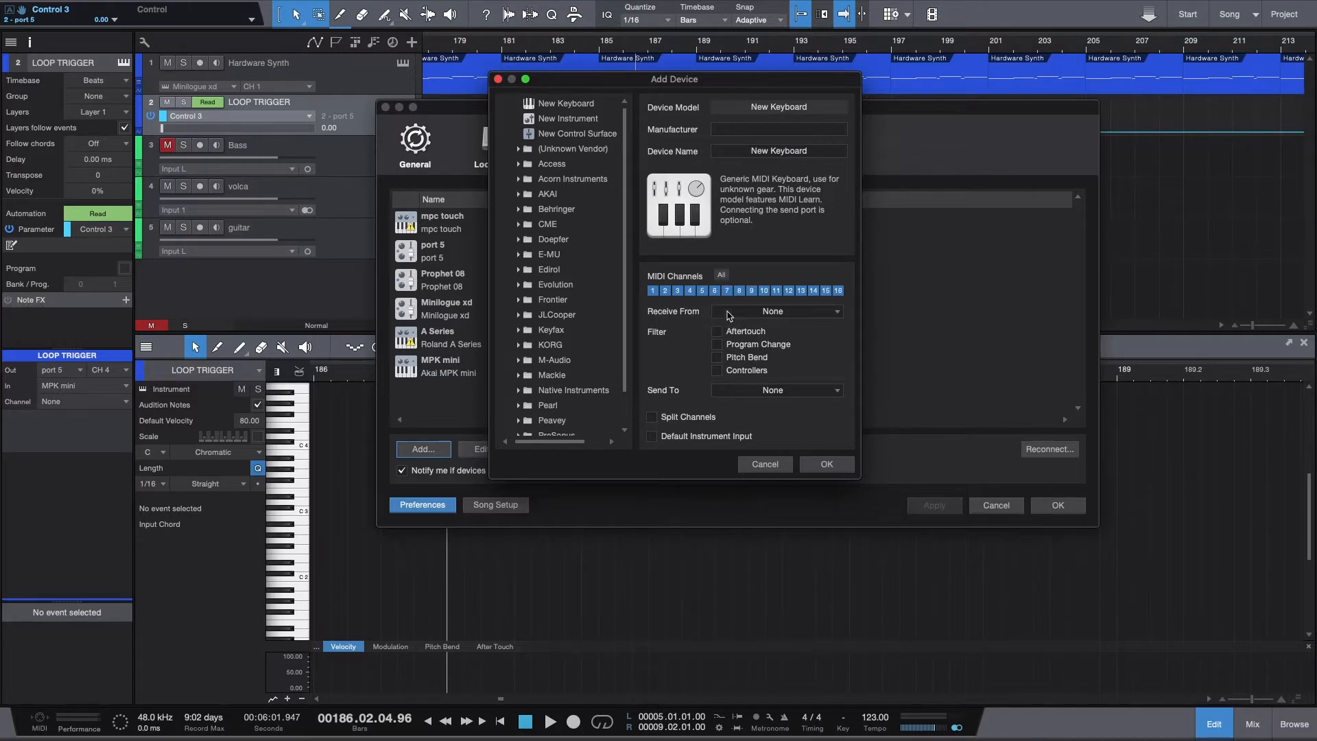
{"action": "left_click", "coordinate": [779, 317]}
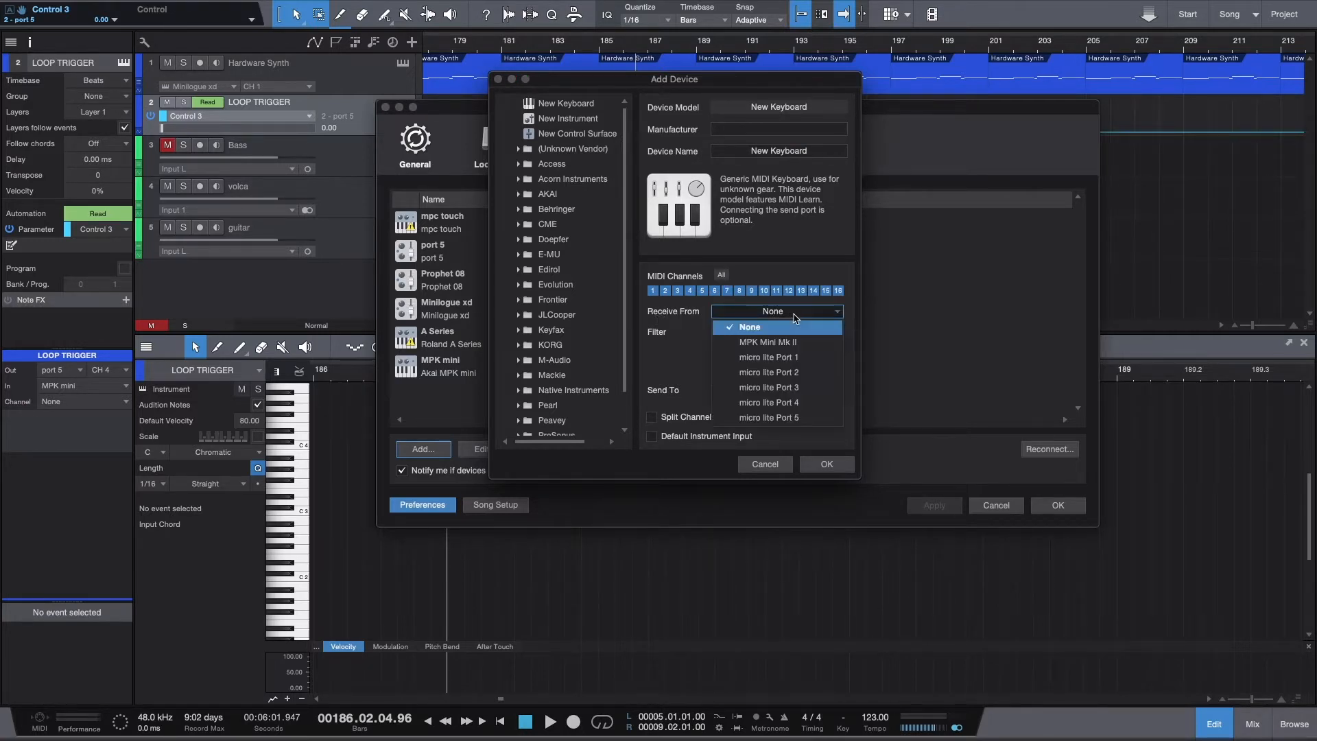
{"action": "left_click", "coordinate": [774, 343]}
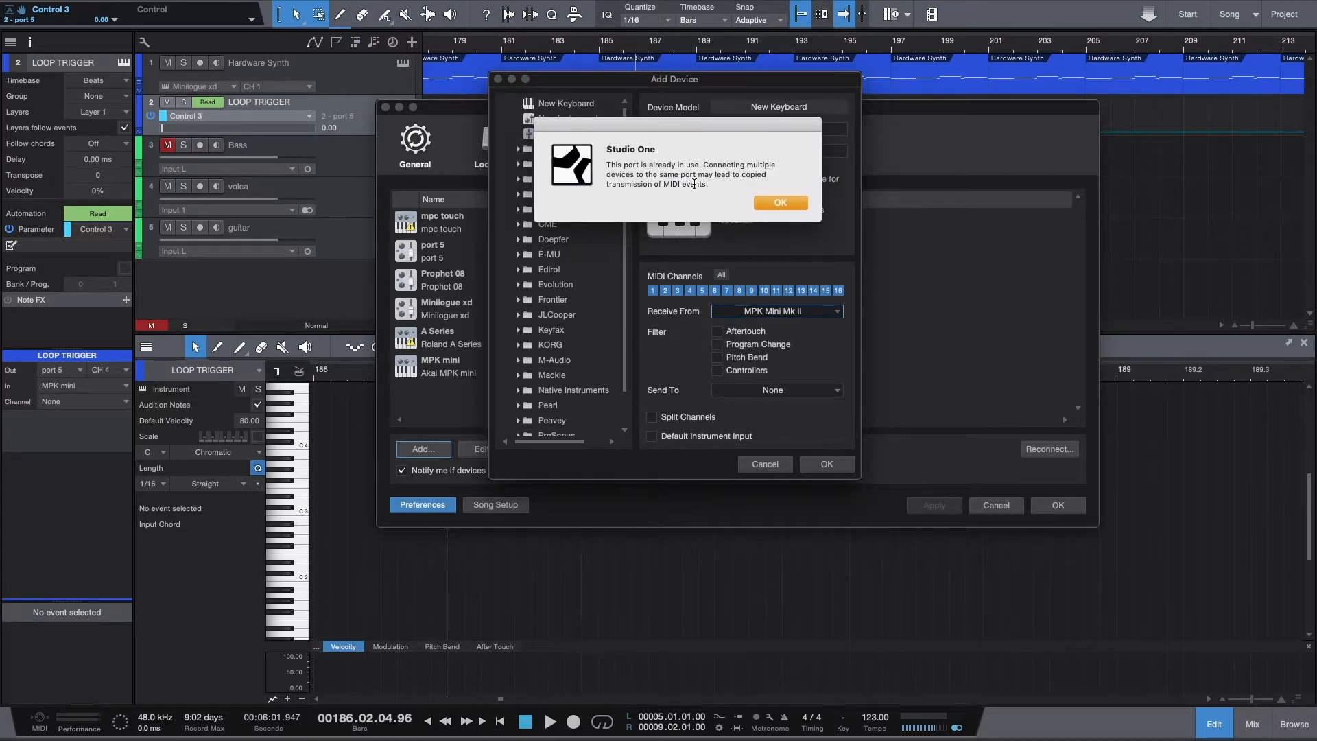
{"action": "left_click", "coordinate": [787, 205]}
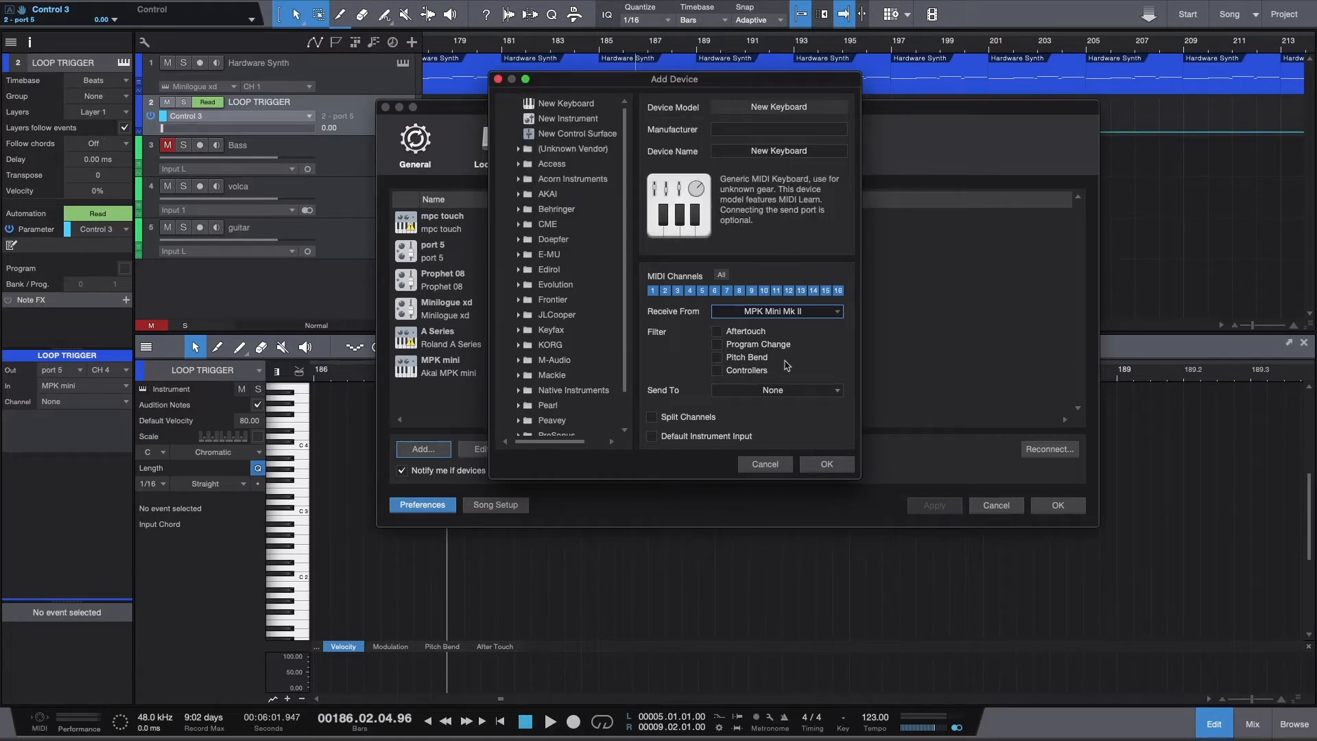
{"action": "left_click", "coordinate": [766, 464]}
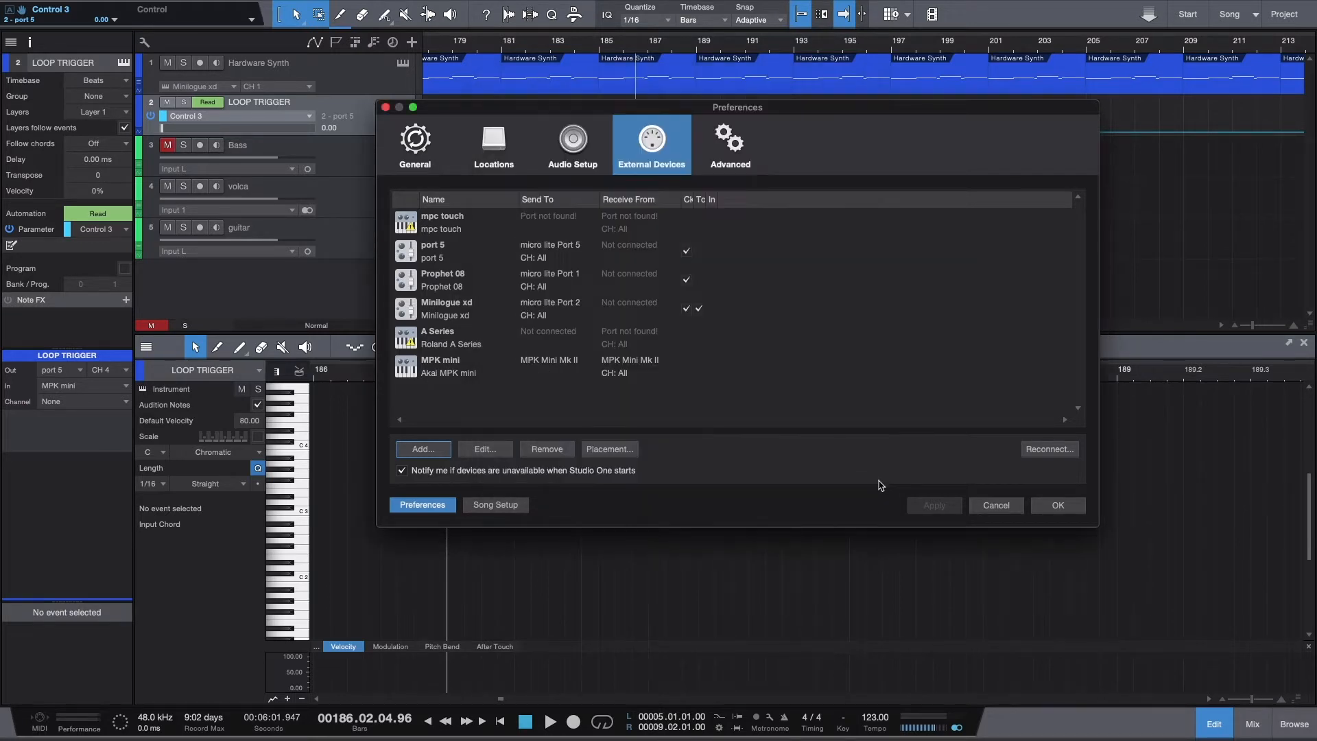
{"action": "left_click", "coordinate": [996, 505]}
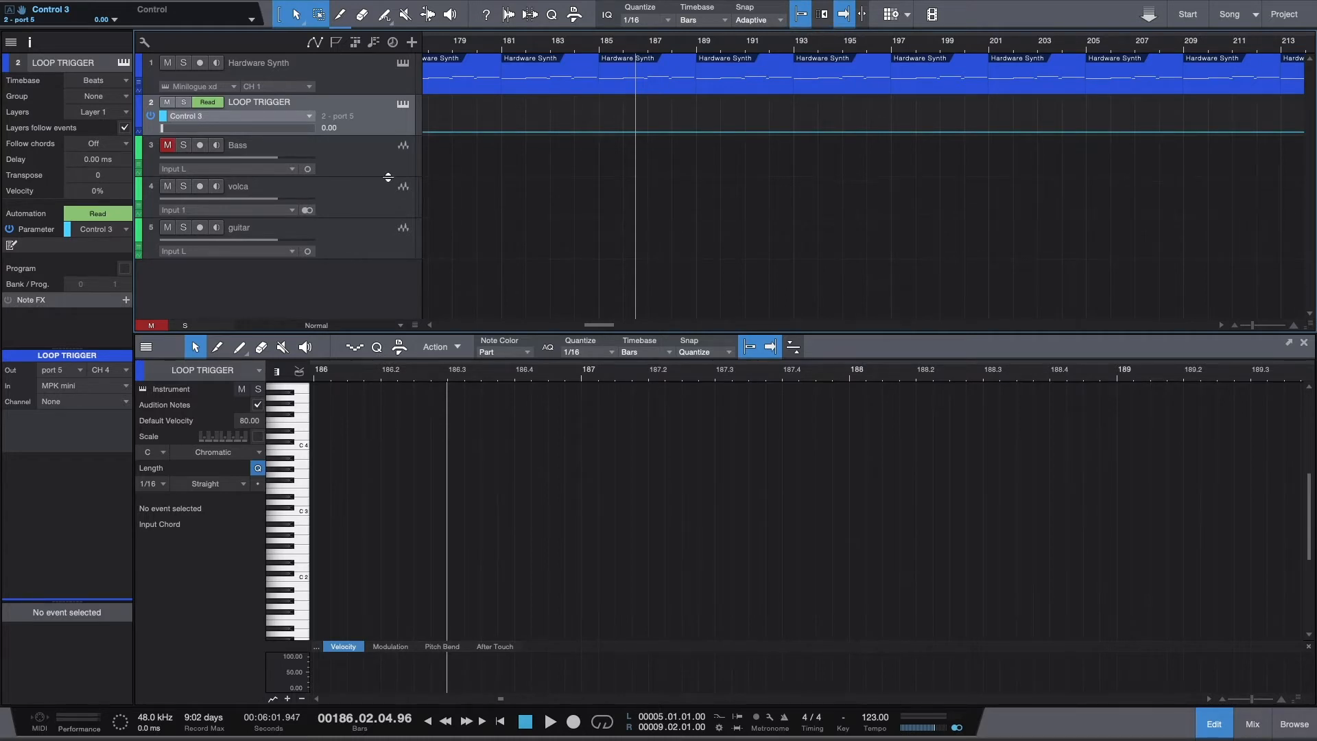
Select the Hardware Synth track and review its available MIDI output and input devices, keeping Minilogue xd and MPK mini
{"action": "left_click", "coordinate": [377, 74]}
{"action": "left_click", "coordinate": [229, 86]}
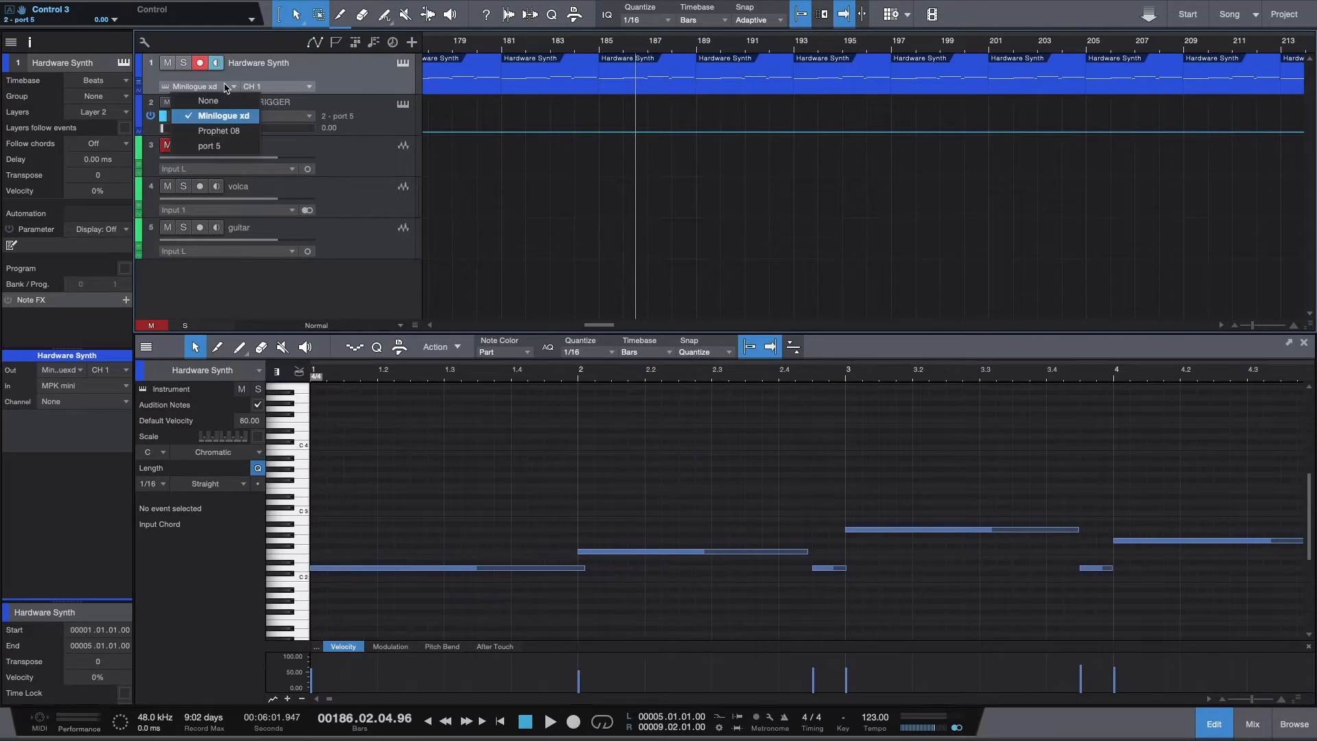
{"action": "left_click", "coordinate": [224, 87]}
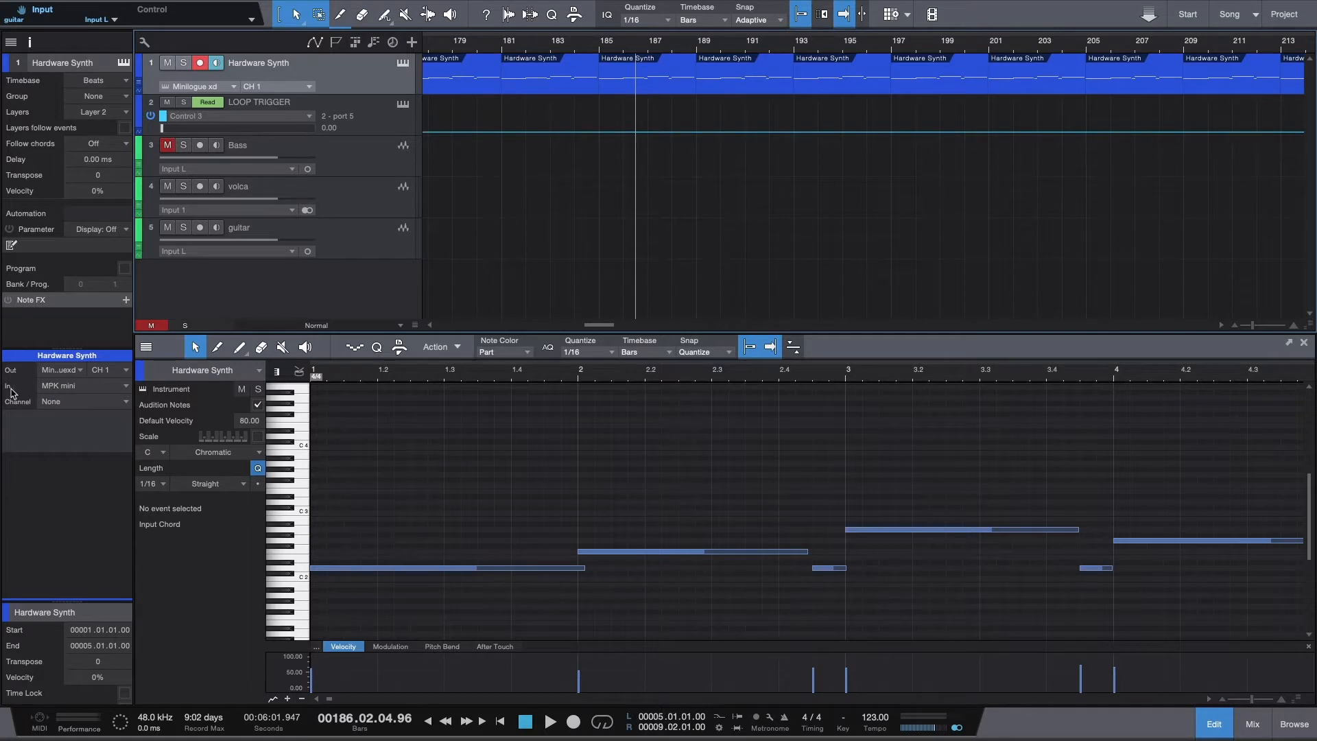
{"action": "left_click", "coordinate": [60, 386]}
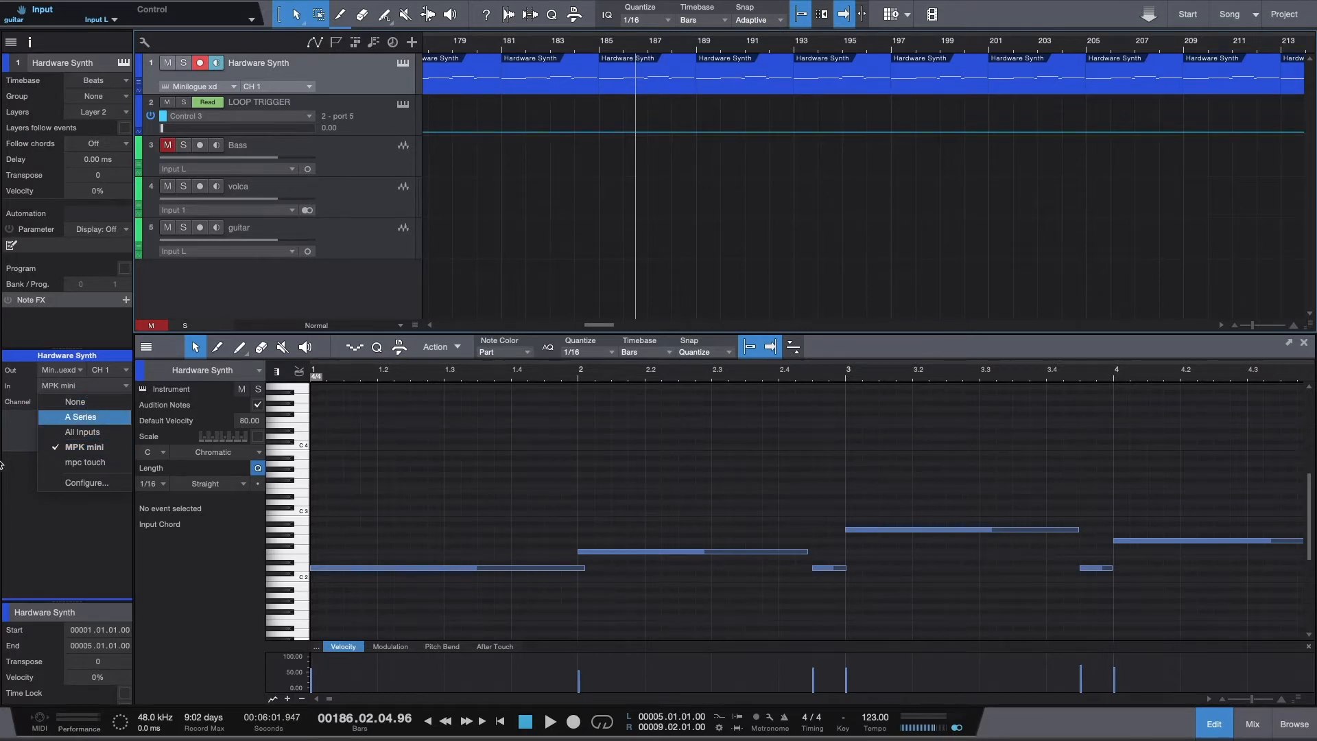
{"action": "left_click", "coordinate": [84, 387]}
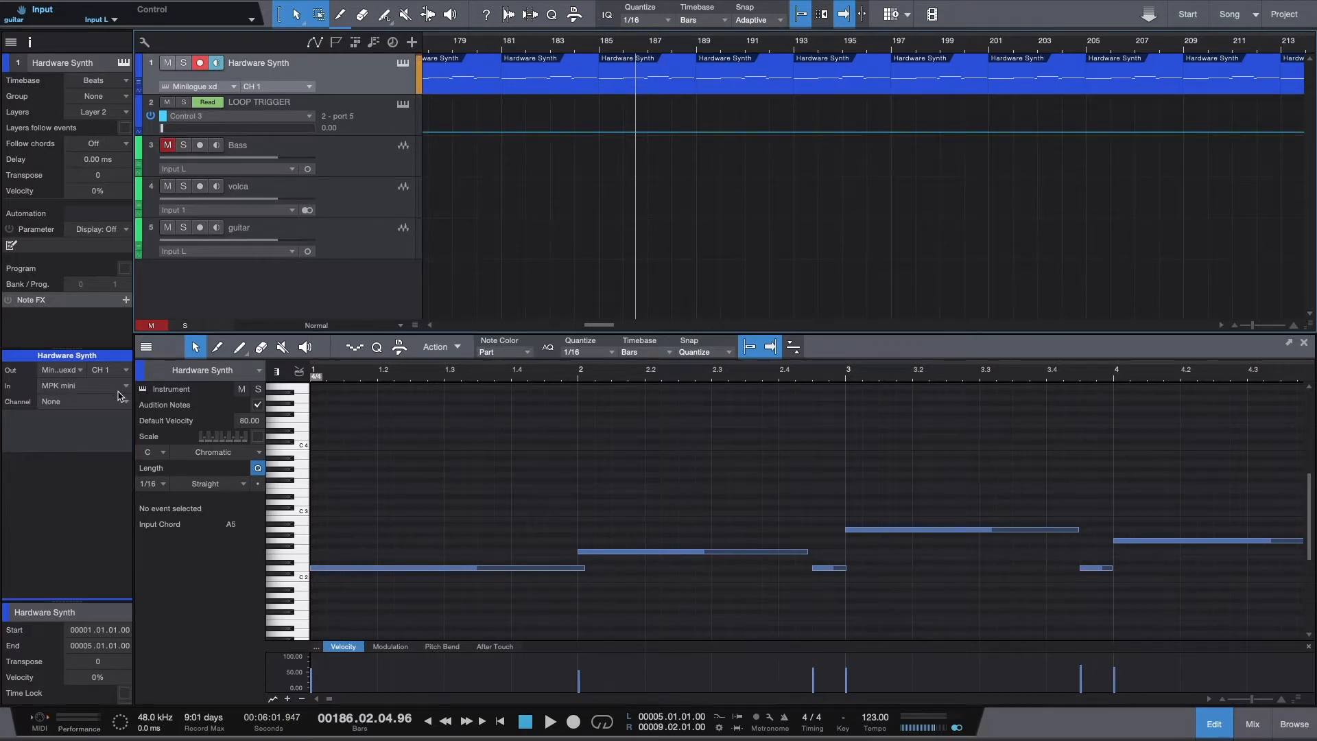
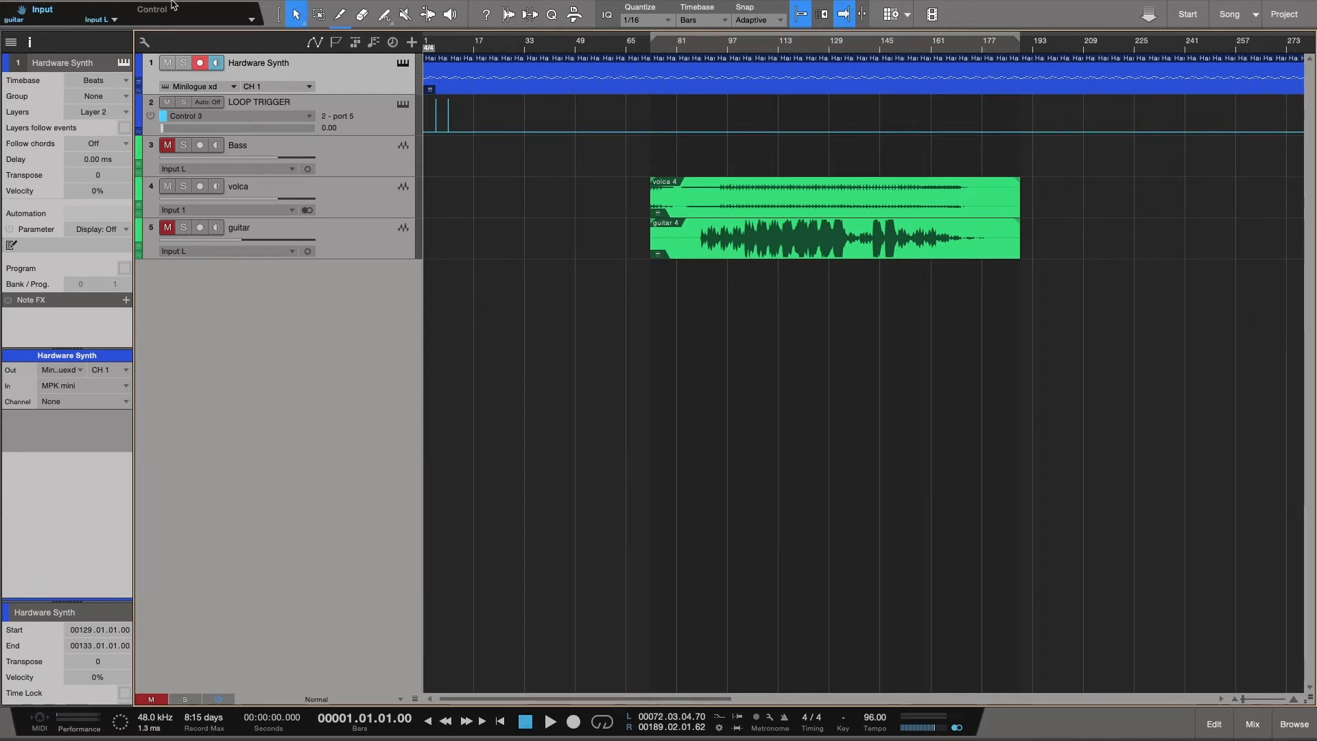
Bring up the External Devices preferences again to review the ports of the configured MIDI devices
{"action": "mouse_move", "coordinate": [175, 4]}
{"action": "left_click", "coordinate": [68, 8]}
{"action": "left_click", "coordinate": [112, 46]}
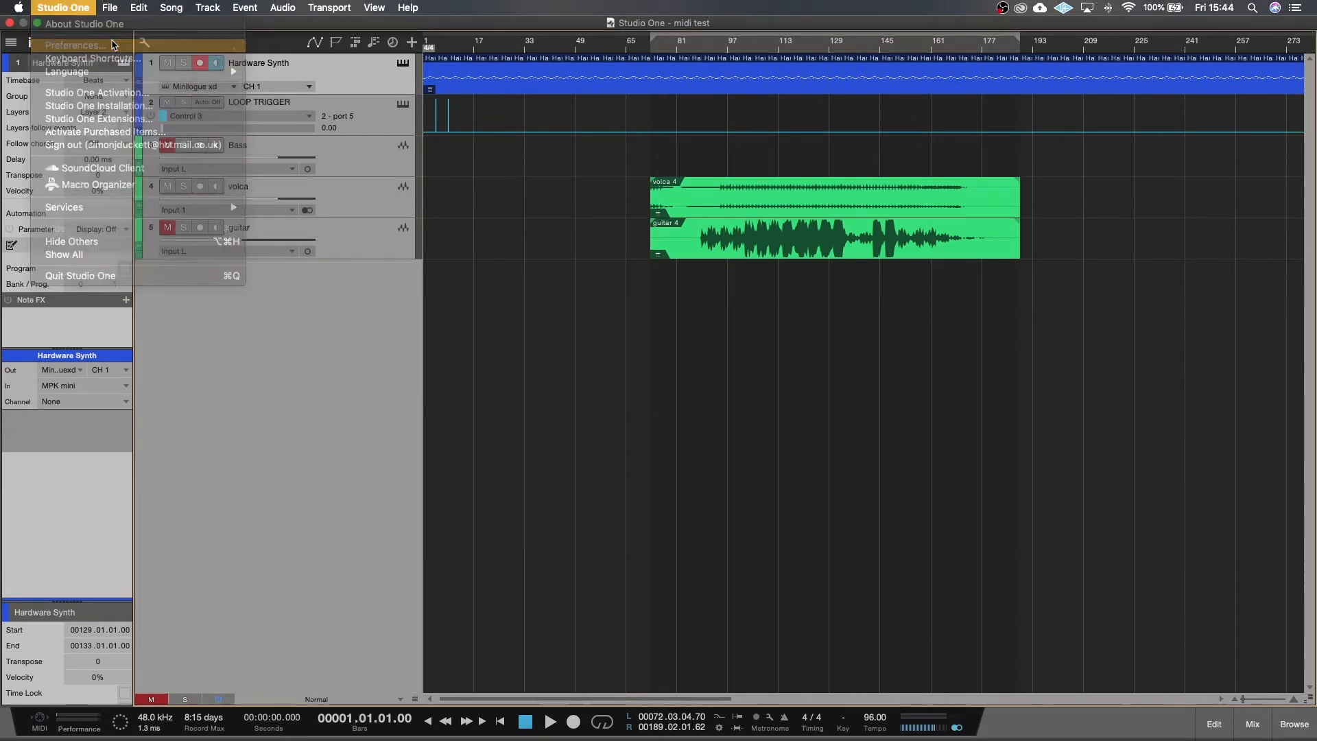
{"action": "left_click_drag", "start_coordinate": [556, 149], "coordinate": [614, 132]}
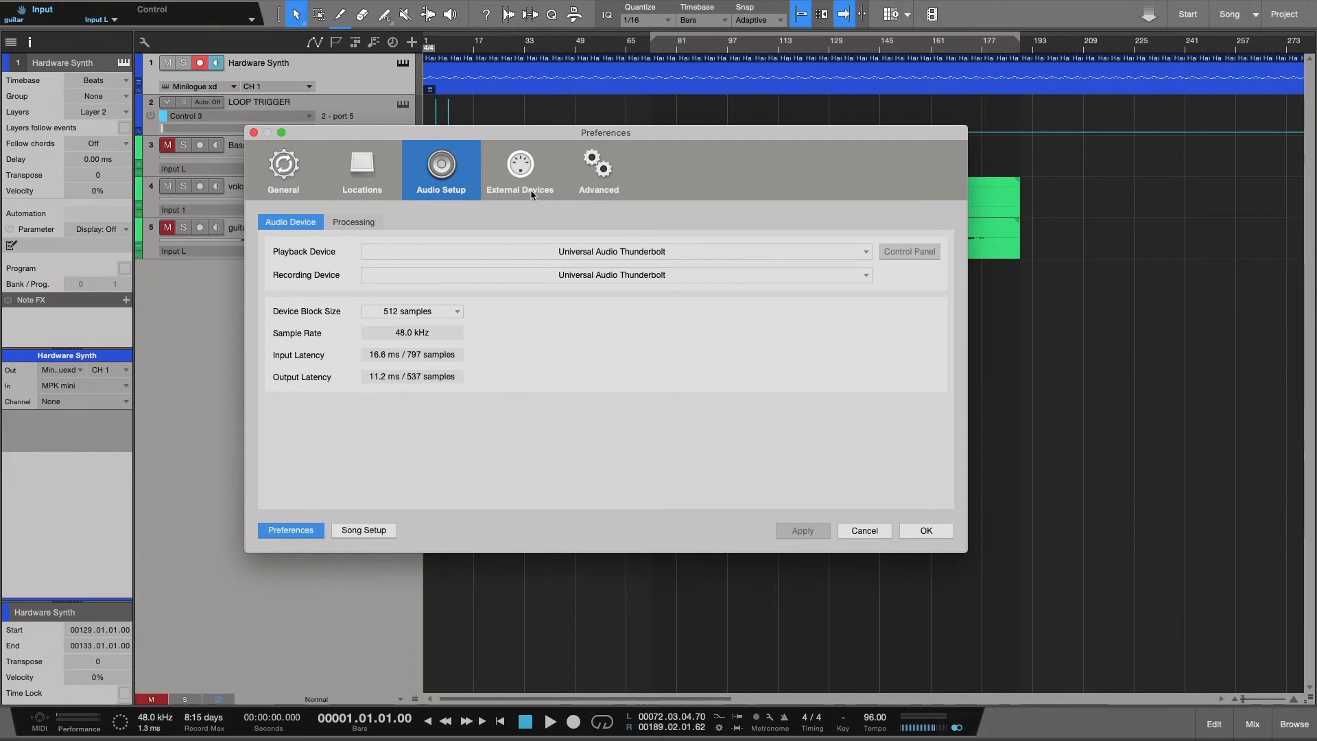
{"action": "left_click", "coordinate": [531, 166]}
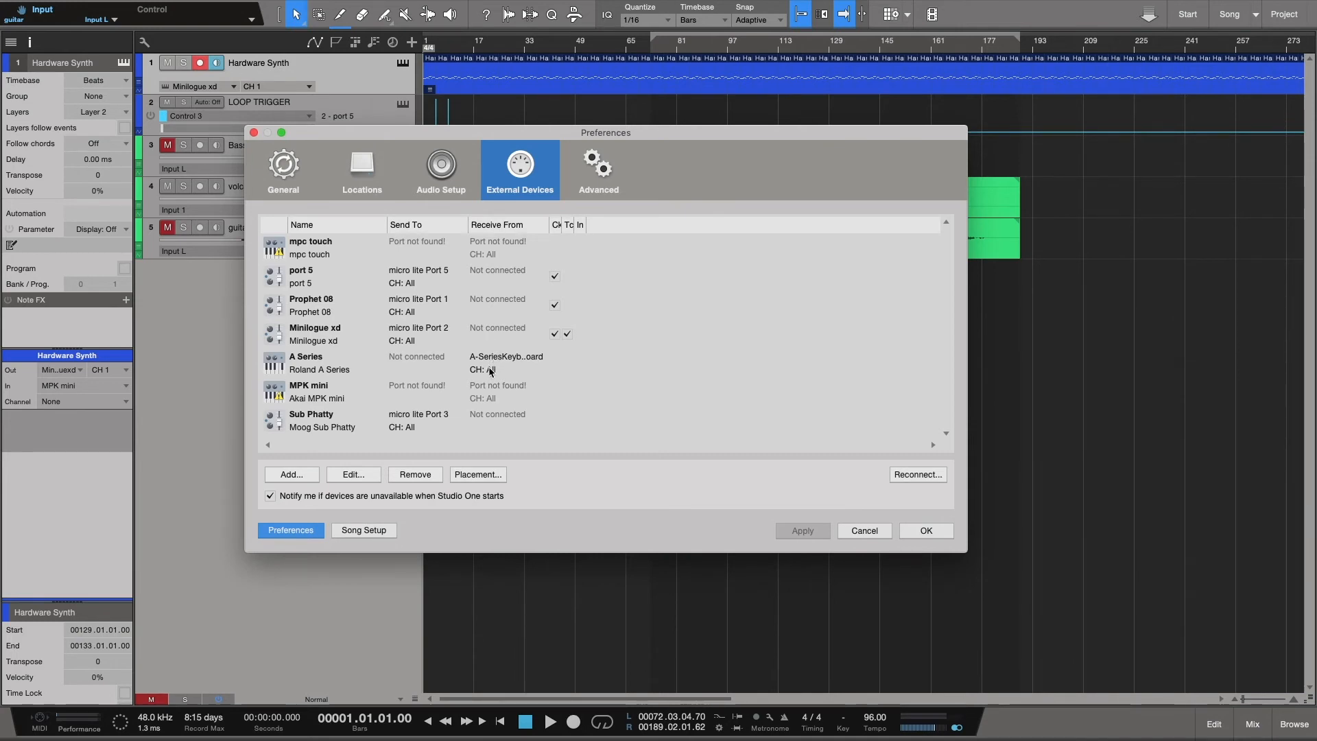
{"action": "left_click_drag", "start_coordinate": [533, 131], "coordinate": [638, 100]}
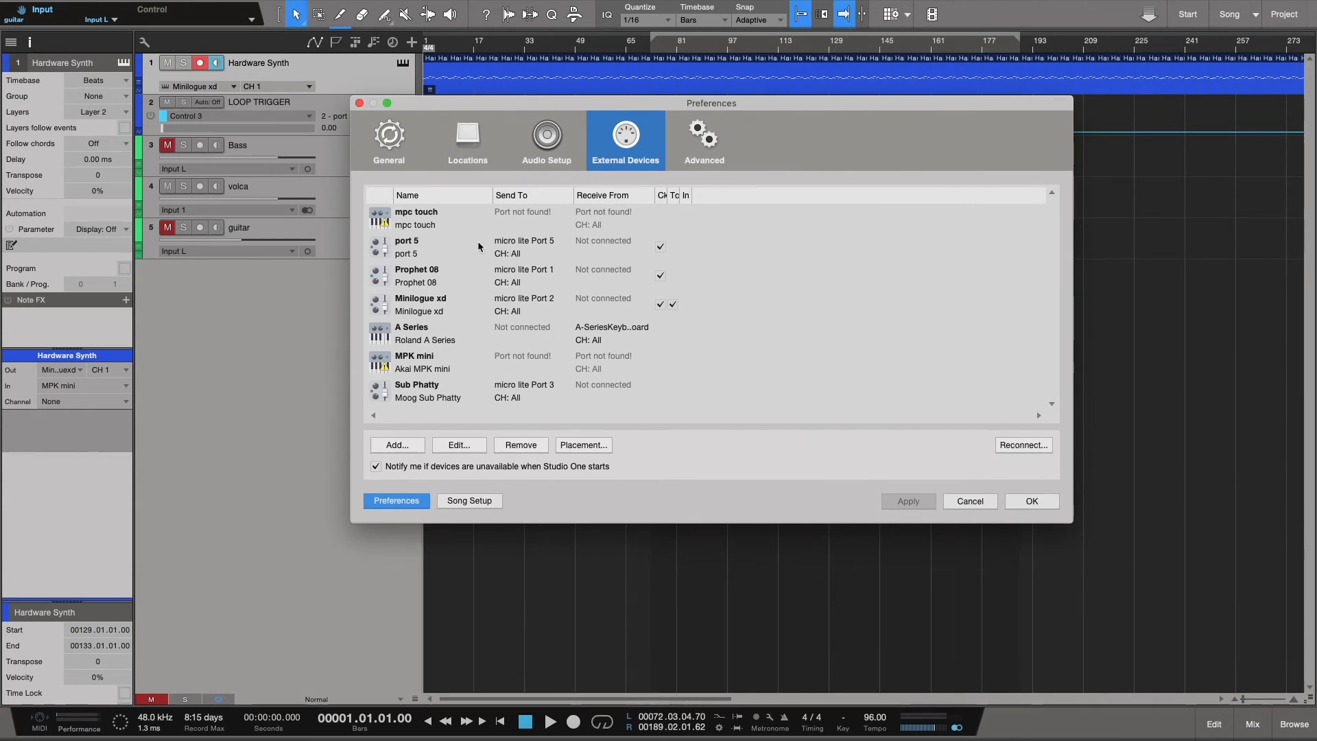
Open the port 5 device for editing and examine its Receive From choices, leaving it at None
{"action": "left_click", "coordinate": [414, 252]}
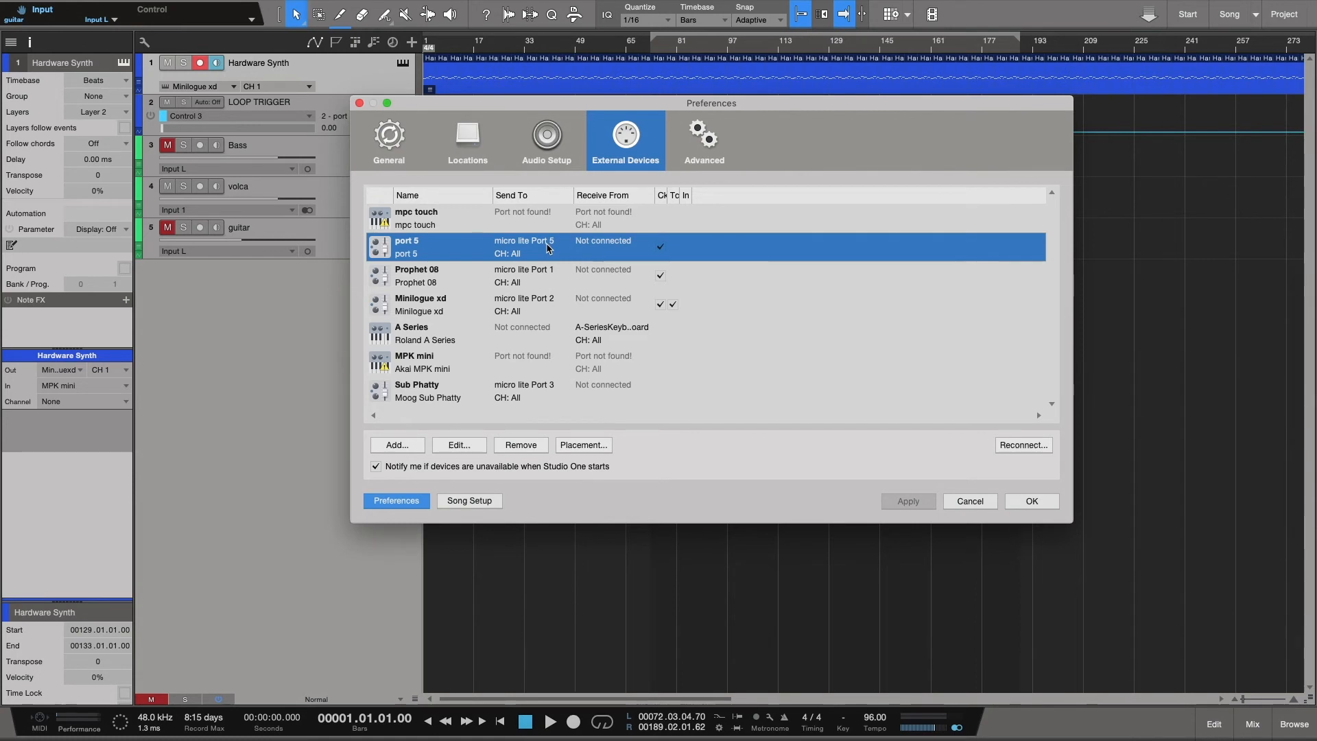
{"action": "double_click", "coordinate": [523, 251]}
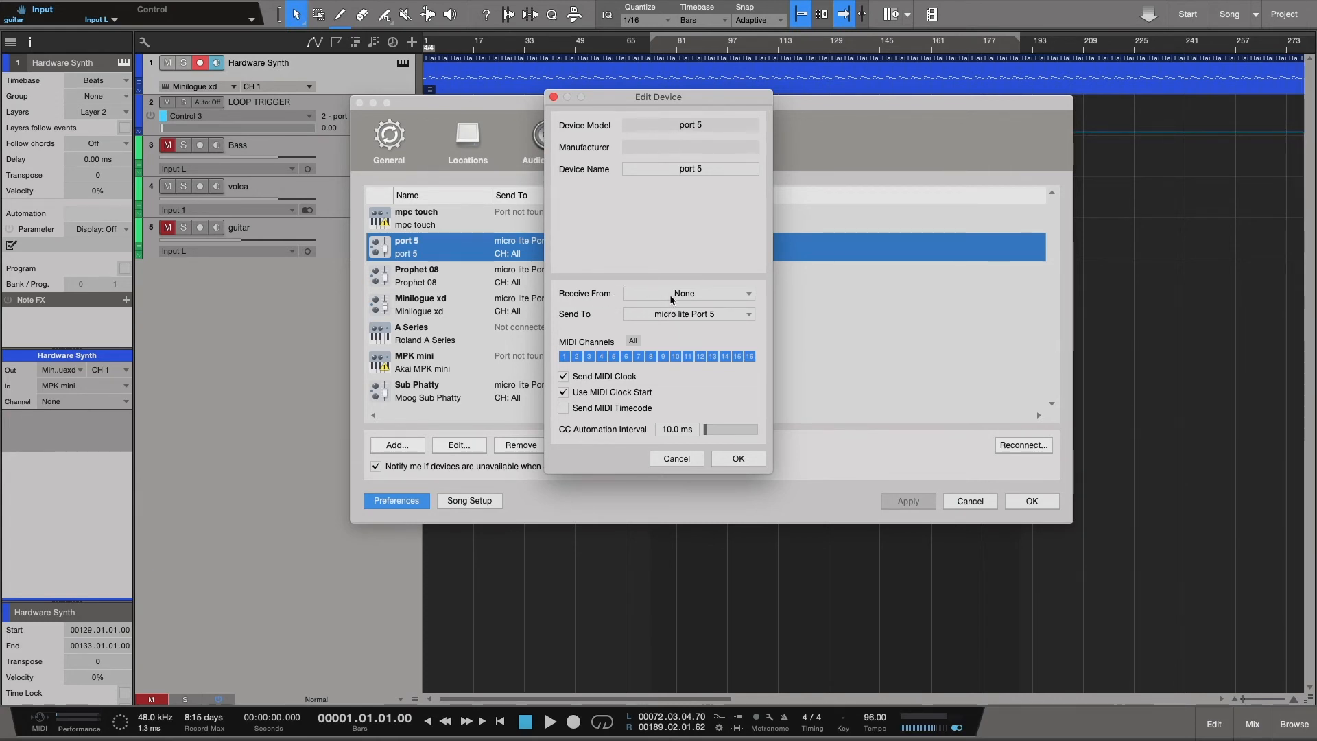
{"action": "left_click", "coordinate": [696, 294]}
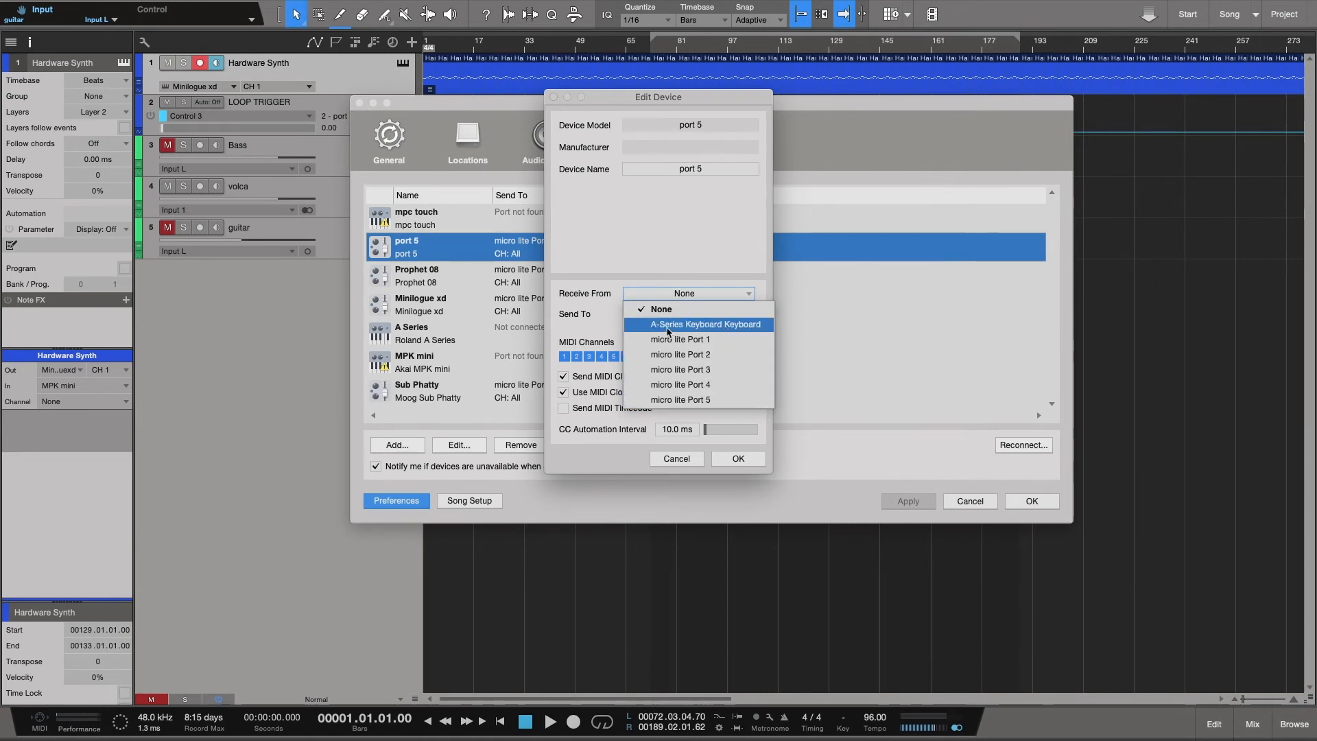
{"action": "left_click", "coordinate": [606, 278]}
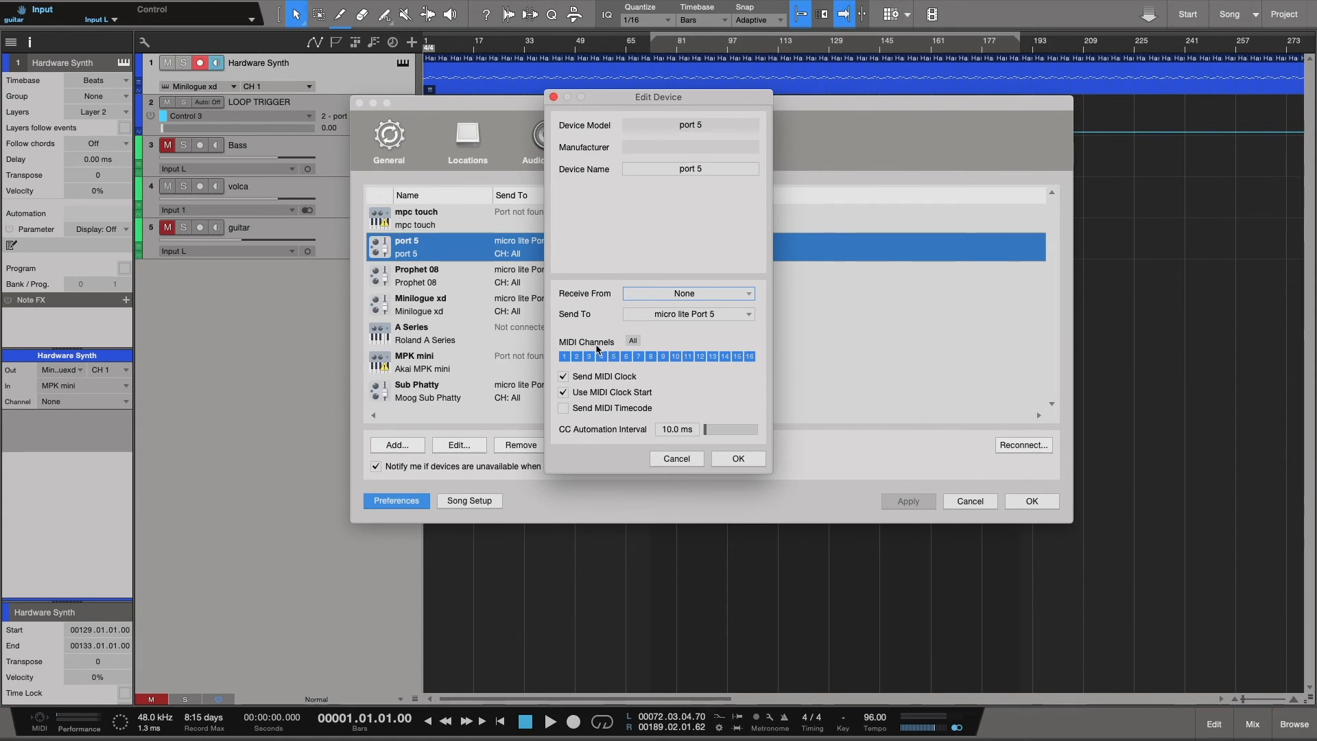
Try restricting the port 5 device to individual MIDI channels such as 3, and re-enable all 16 channels
{"action": "left_click", "coordinate": [633, 344]}
{"action": "left_click", "coordinate": [634, 345]}
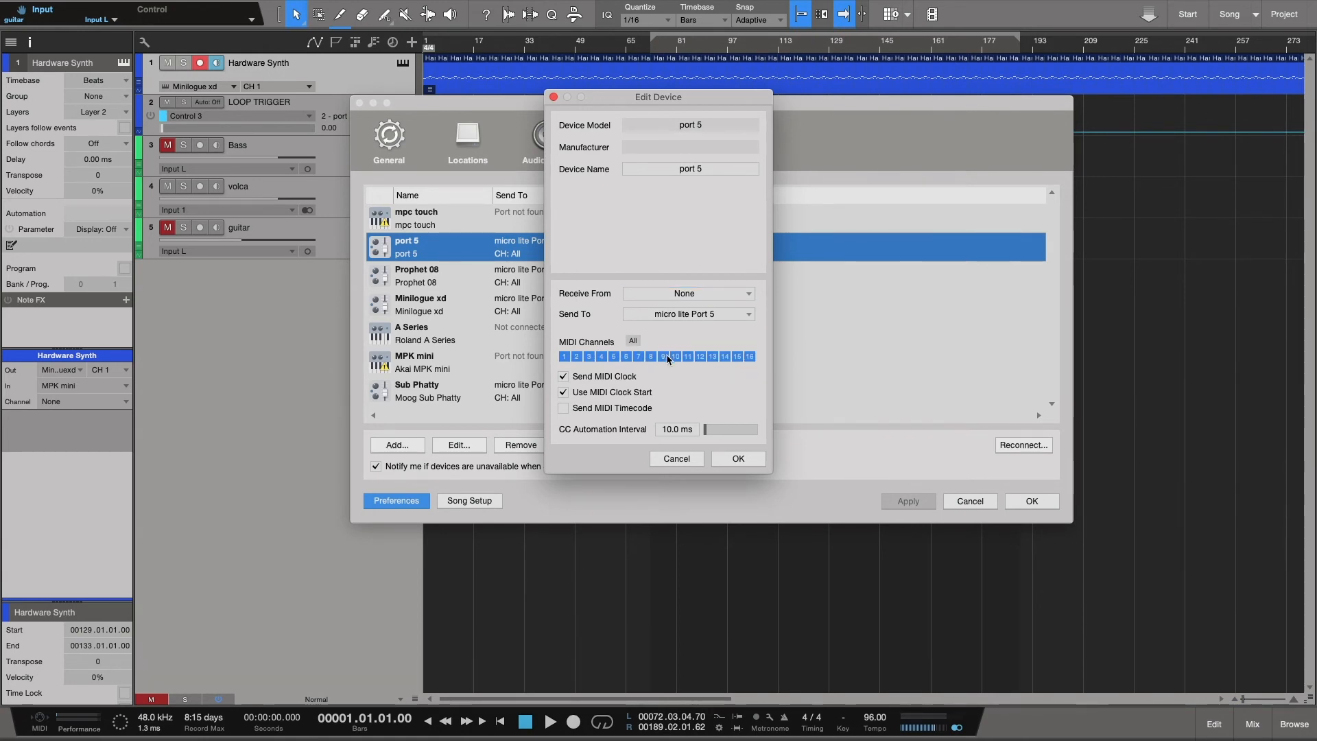
{"action": "left_click", "coordinate": [634, 342]}
{"action": "left_click", "coordinate": [589, 356]}
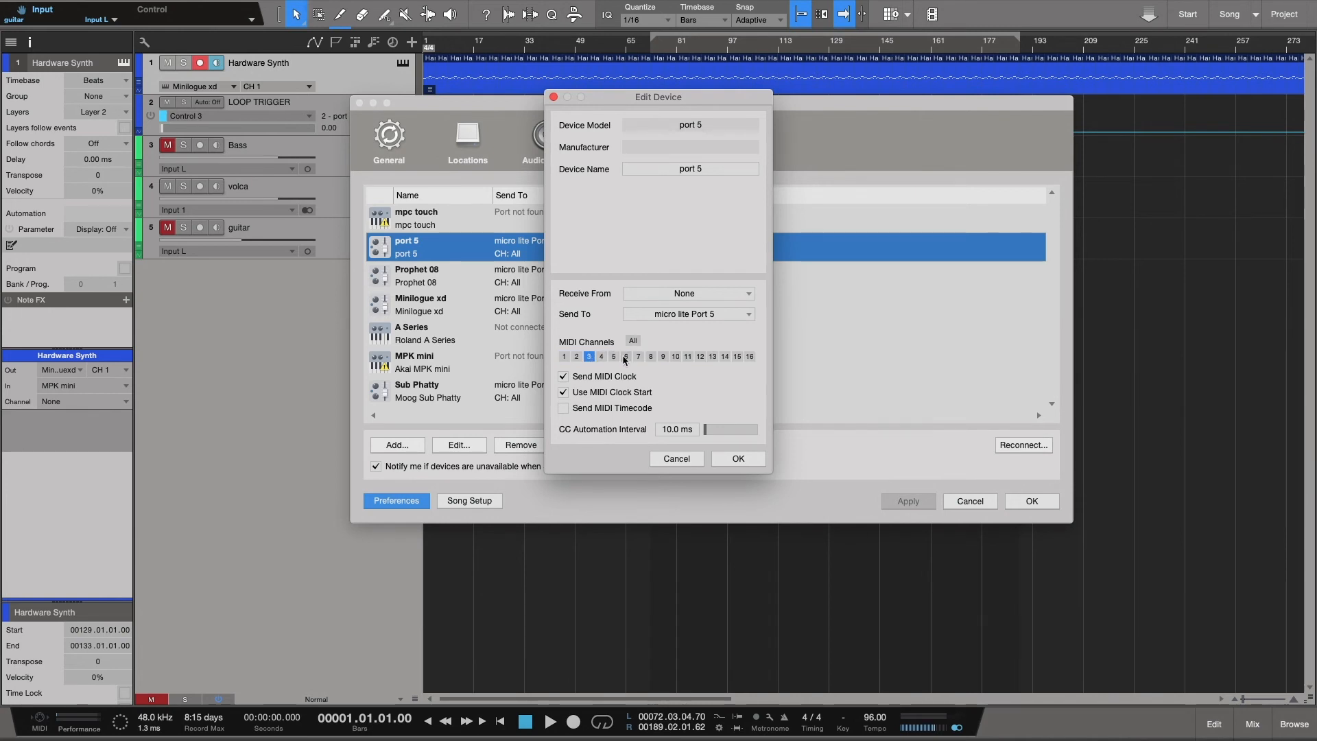
{"action": "left_click", "coordinate": [639, 356]}
{"action": "left_click", "coordinate": [639, 356]}
{"action": "left_click", "coordinate": [590, 356]}
{"action": "left_click", "coordinate": [602, 356]}
{"action": "left_click", "coordinate": [633, 343]}
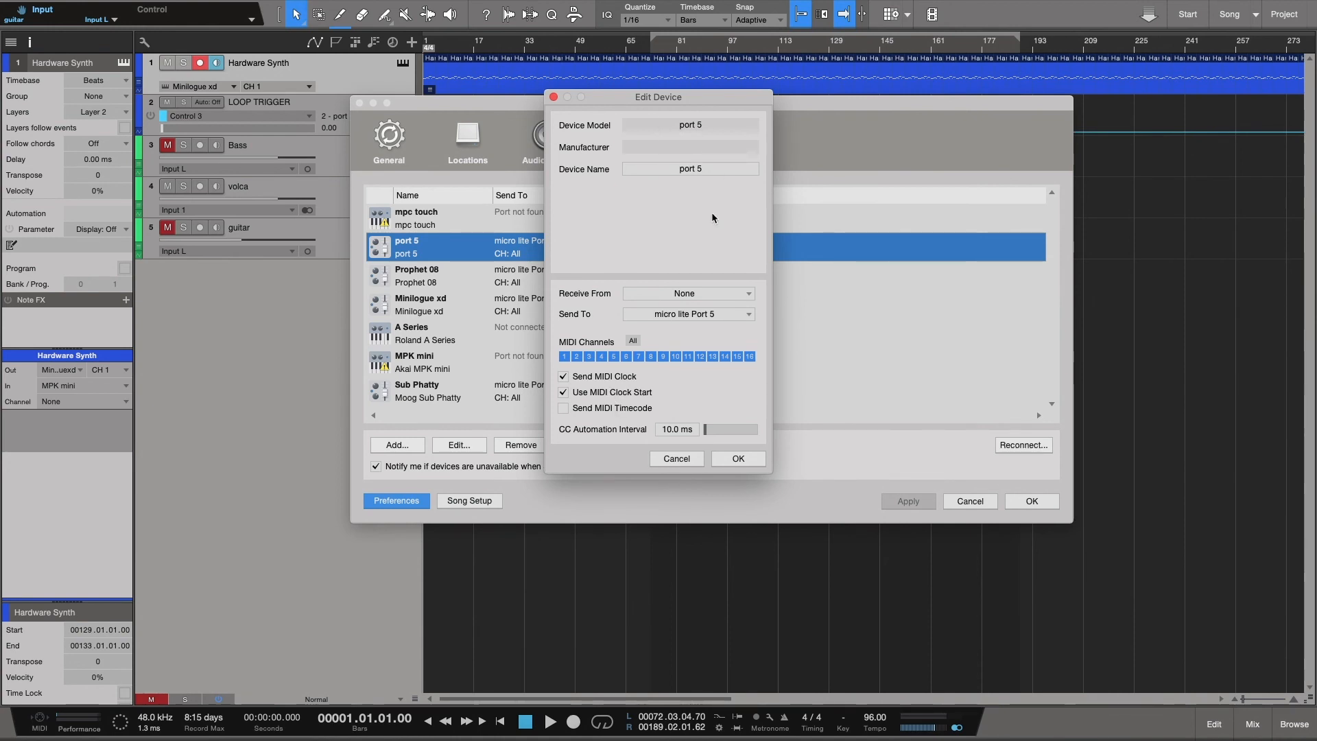
{"action": "left_click_drag", "start_coordinate": [600, 103], "coordinate": [679, 100]}
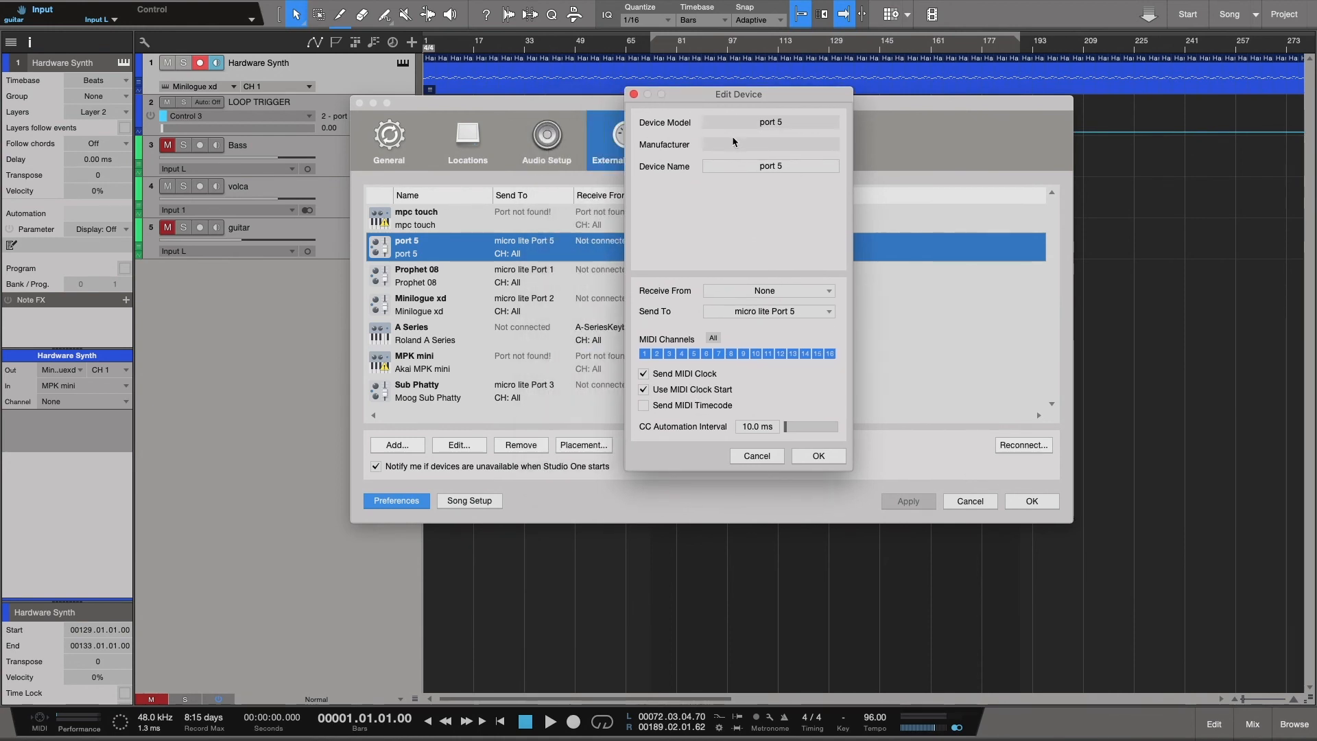